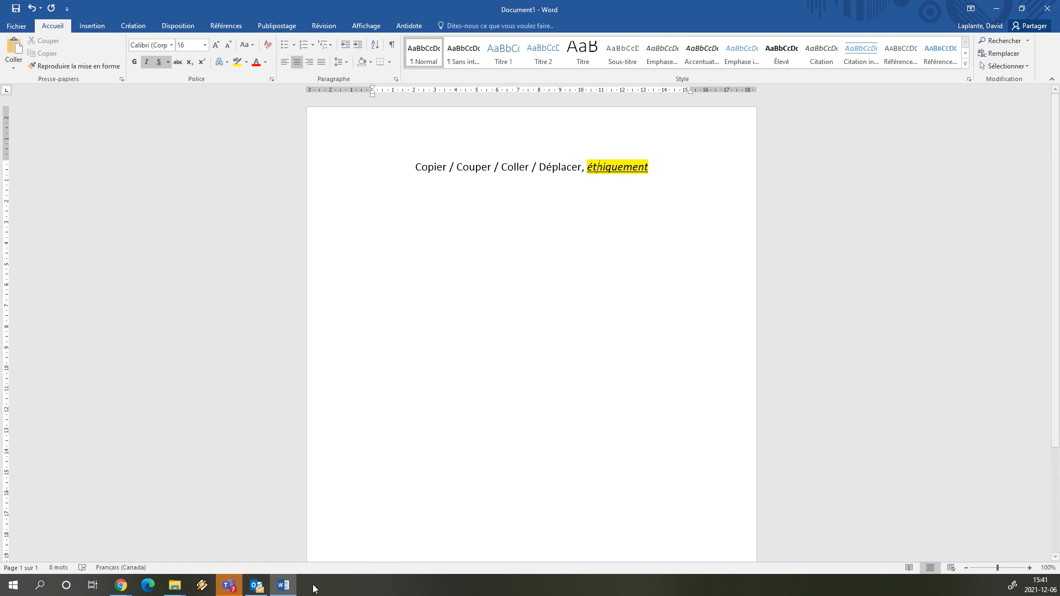
- Bring the OneDrive - Cegep de Sherbrooke folder window to the front and scroll down its list
click(174, 586)
click(220, 561)
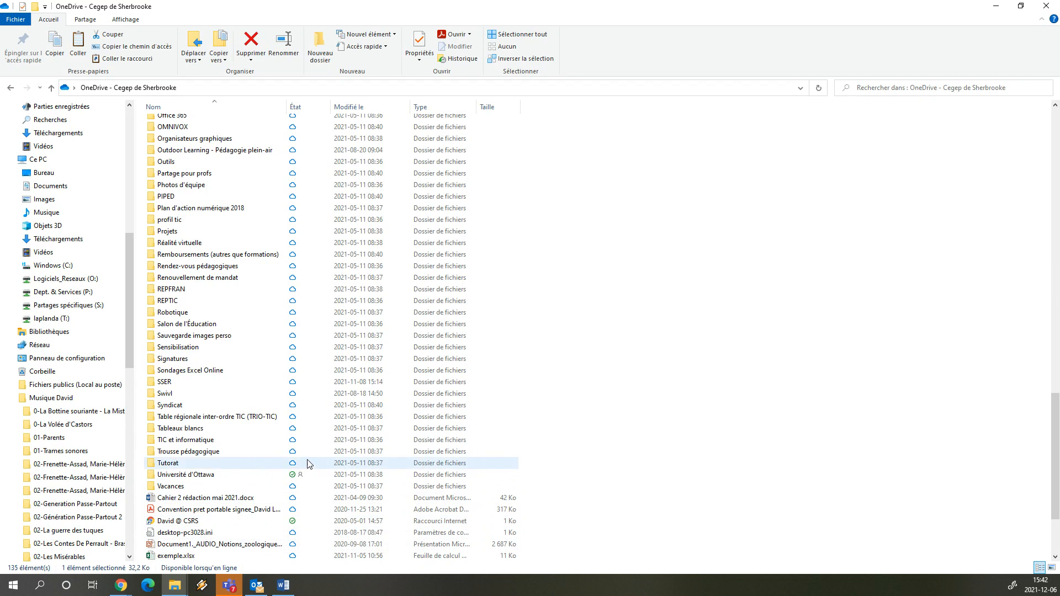
scroll(301, 459, down, 3)
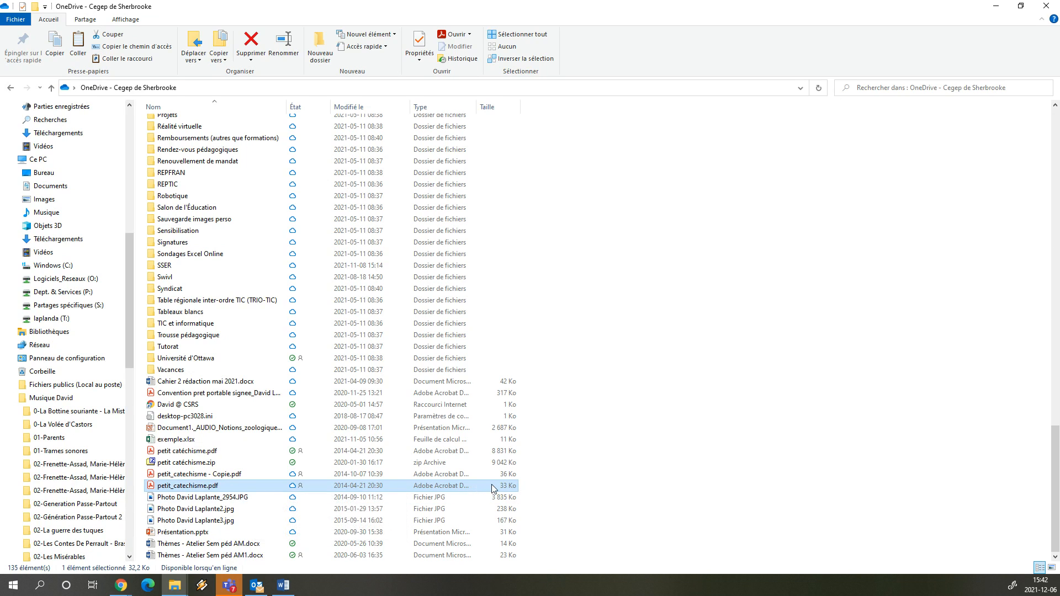
- Select petit_catechisme.pdf and show its shortcut menu
click(642, 496)
click(366, 487)
mouse_move(262, 490)
mouse_down()
mouse_move(283, 486)
mouse_move(281, 465)
mouse_move(267, 486)
mouse_move(299, 476)
mouse_move(240, 356)
mouse_move(228, 267)
mouse_move(244, 343)
mouse_move(246, 490)
mouse_up()
right_click(259, 487)
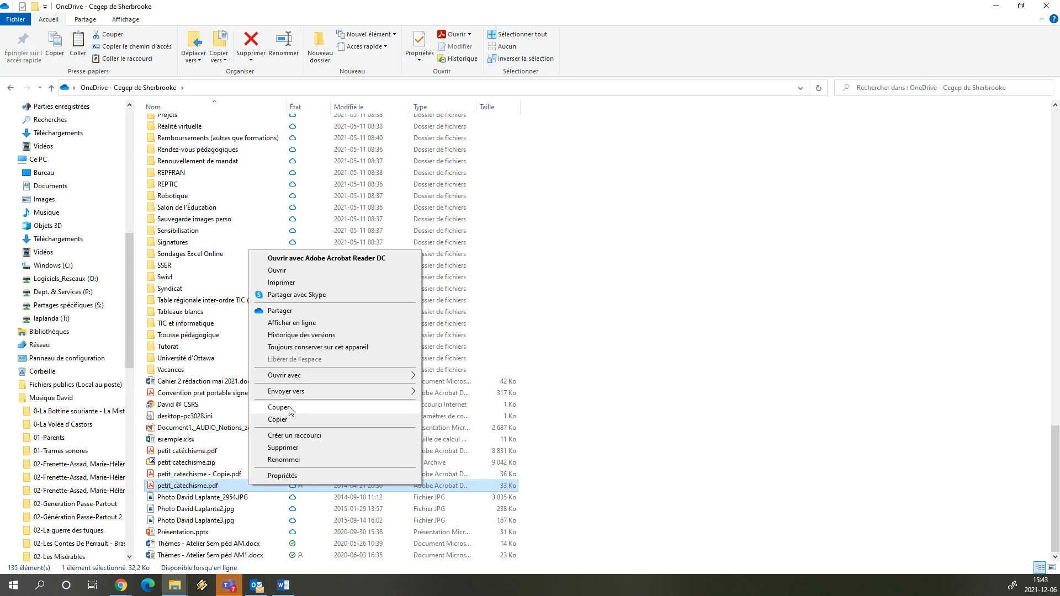
- Copy petit_catechisme.pdf to the clipboard
click(502, 490)
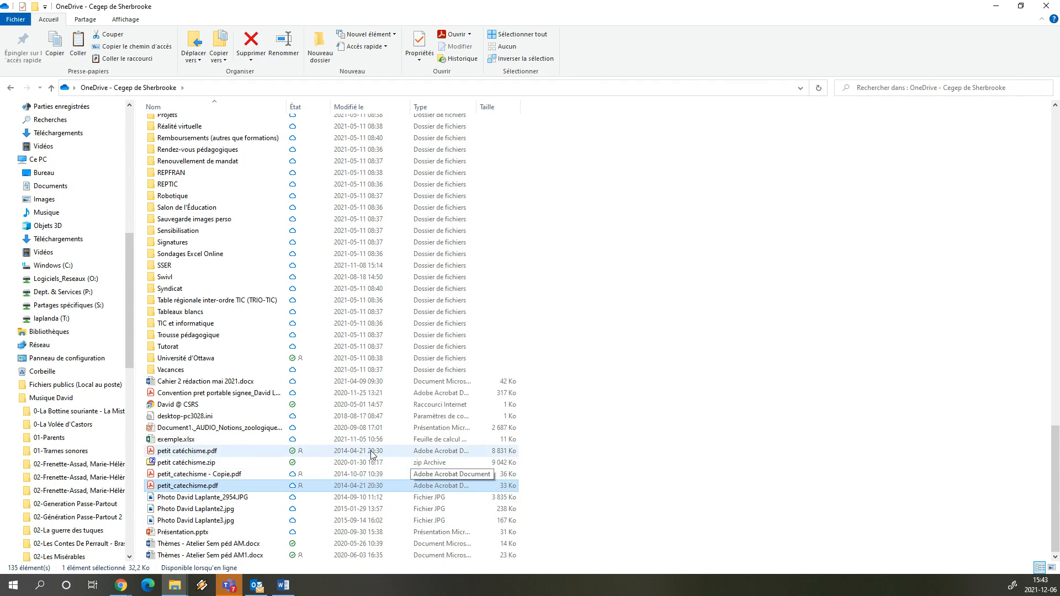
right_click(232, 487)
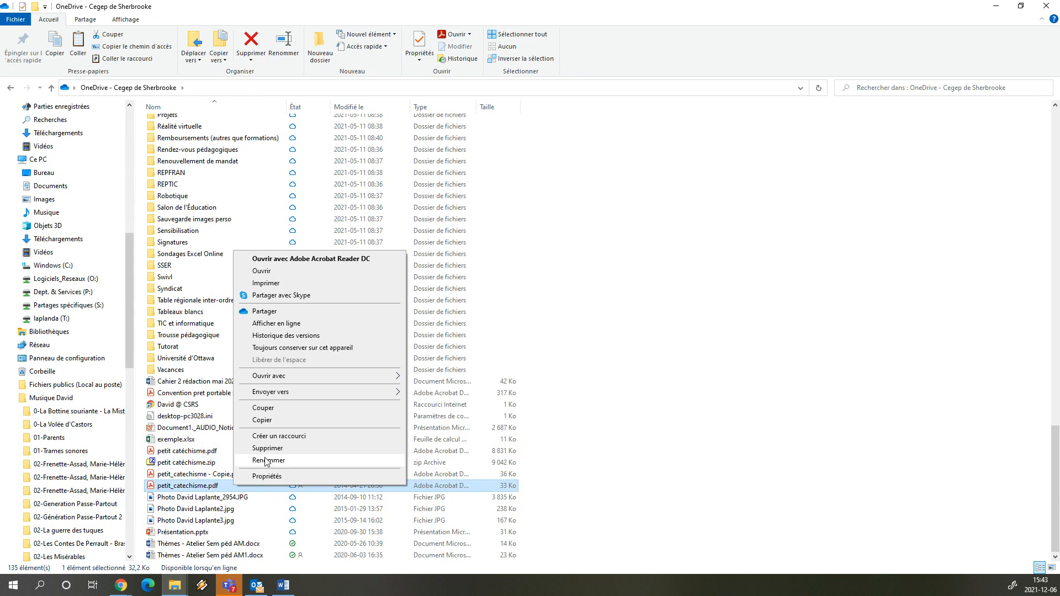
click(273, 423)
- Paste the copied PDF into the Exemple folder
scroll(278, 424, up, 1)
scroll(279, 426, up, 11)
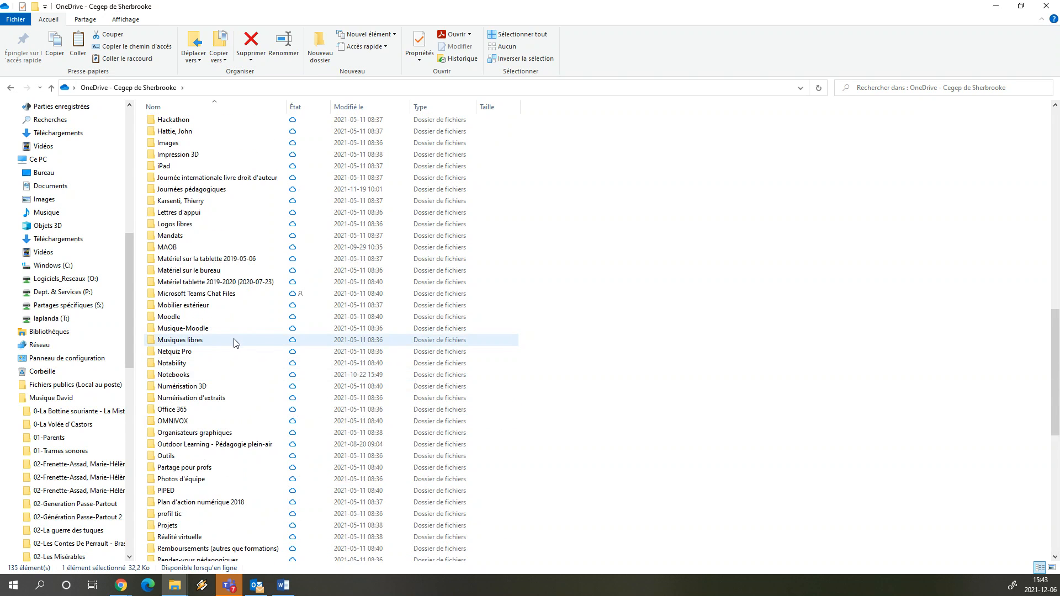
scroll(215, 287, up, 5)
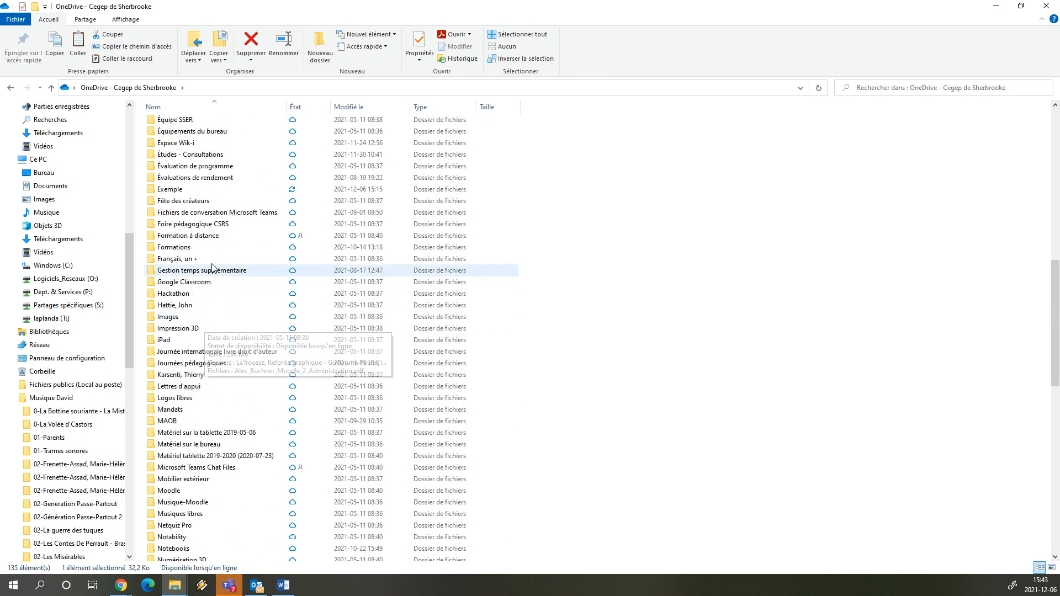
scroll(213, 267, up, 2)
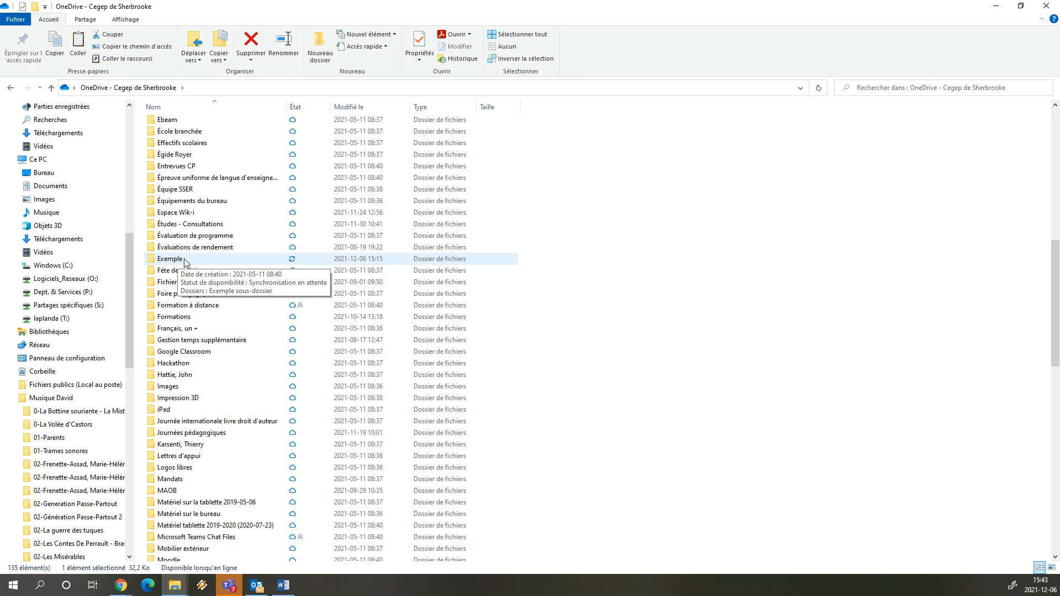
right_click(184, 261)
right_click(176, 260)
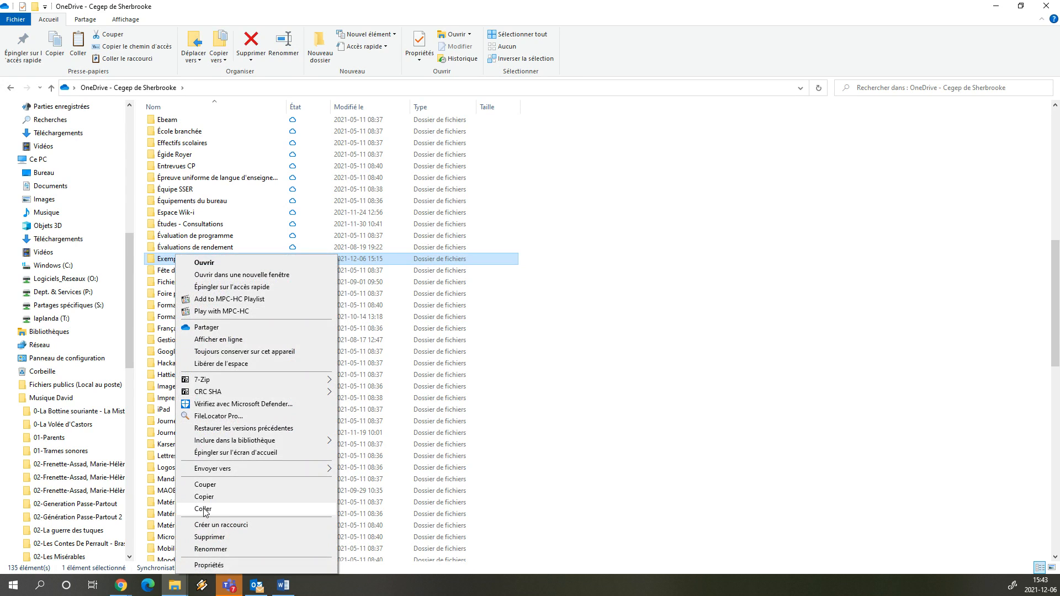
click(204, 509)
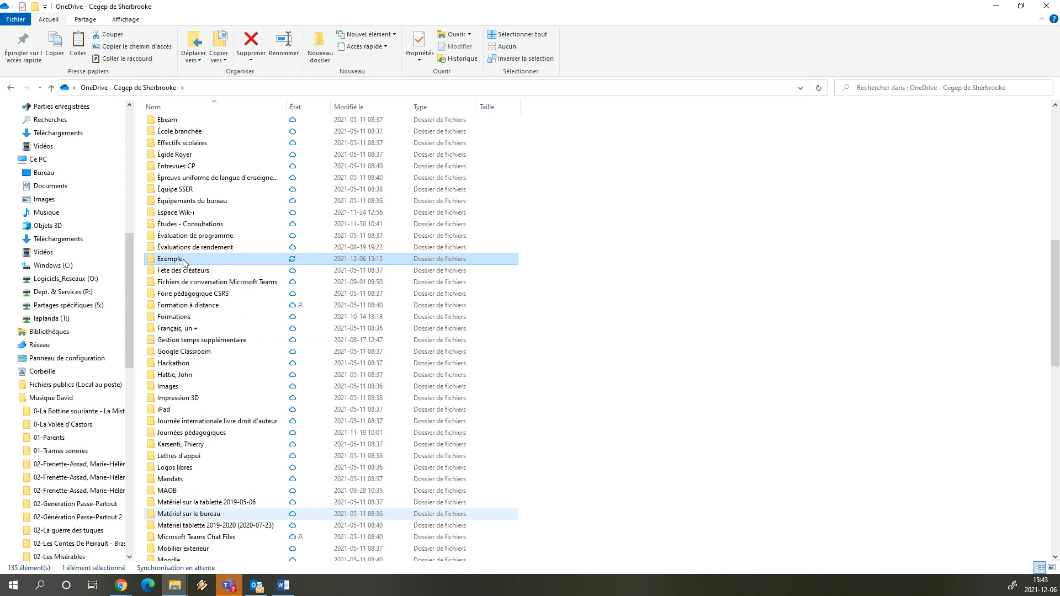
key(End)
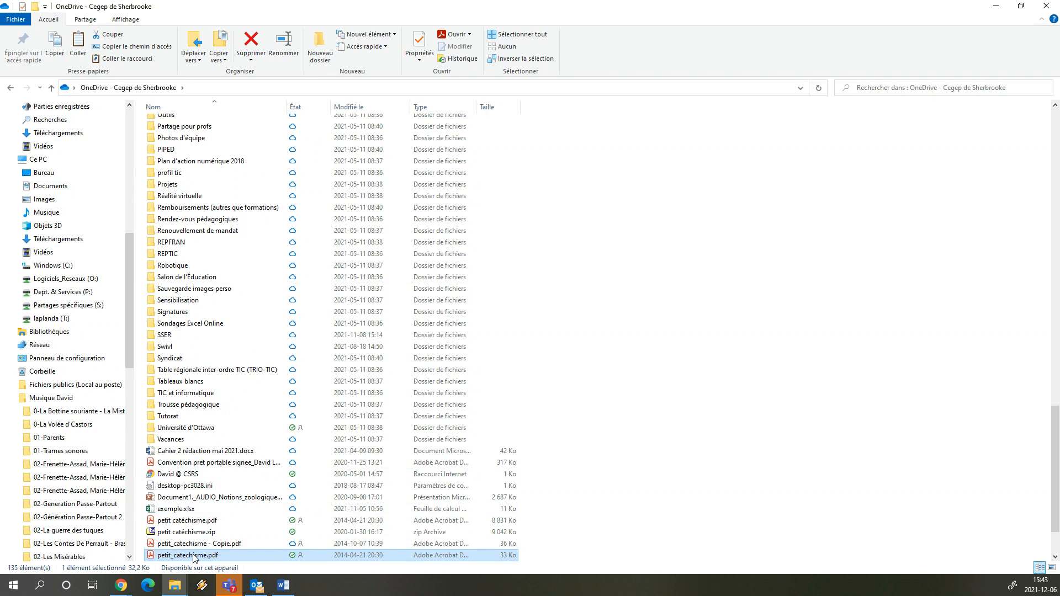
scroll(260, 480, up, 2)
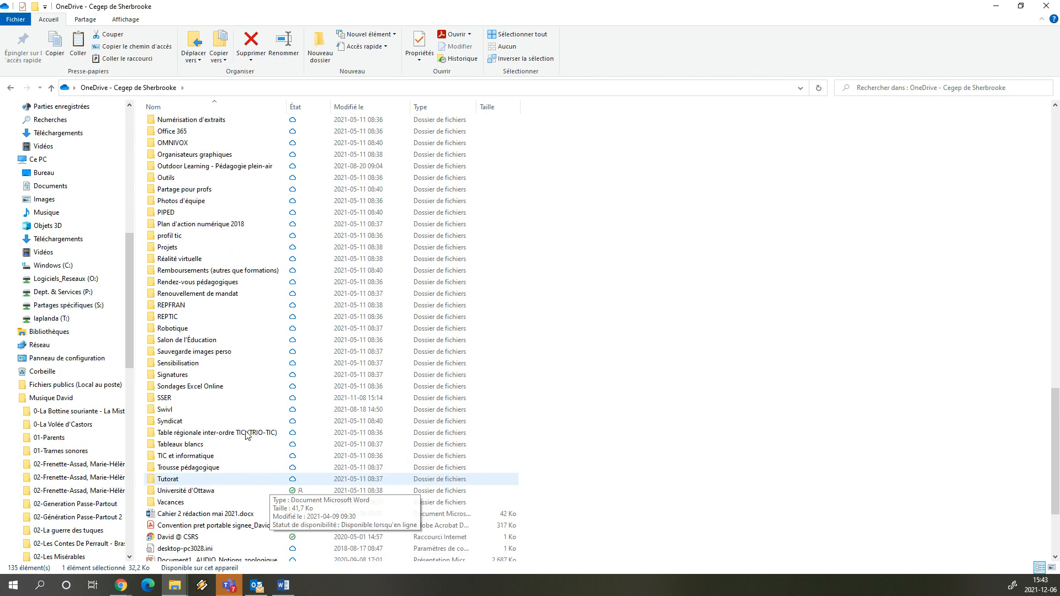
scroll(247, 436, up, 15)
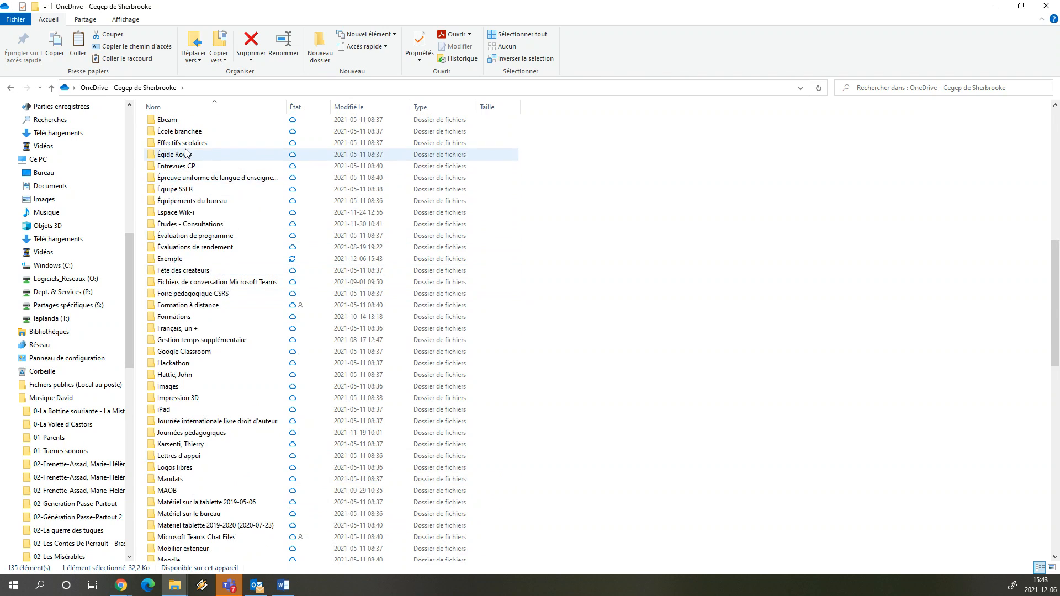
scroll(185, 153, up, 3)
- Open Exemple, move petit_catechisme.pdf into Exemple sous-dossier, and open that subfolder
double_click(174, 362)
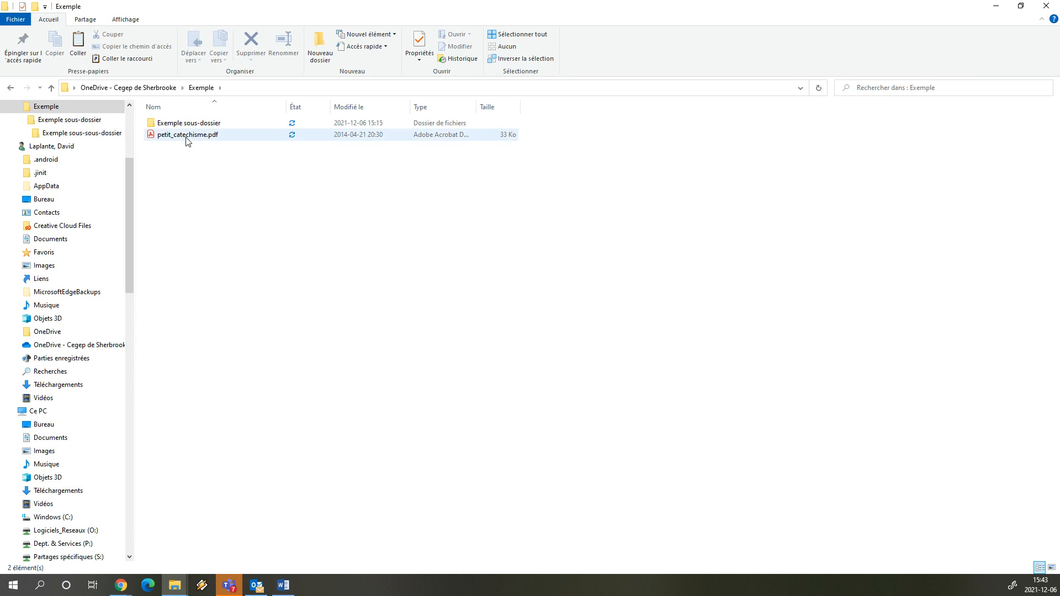
drag(188, 138, 189, 128)
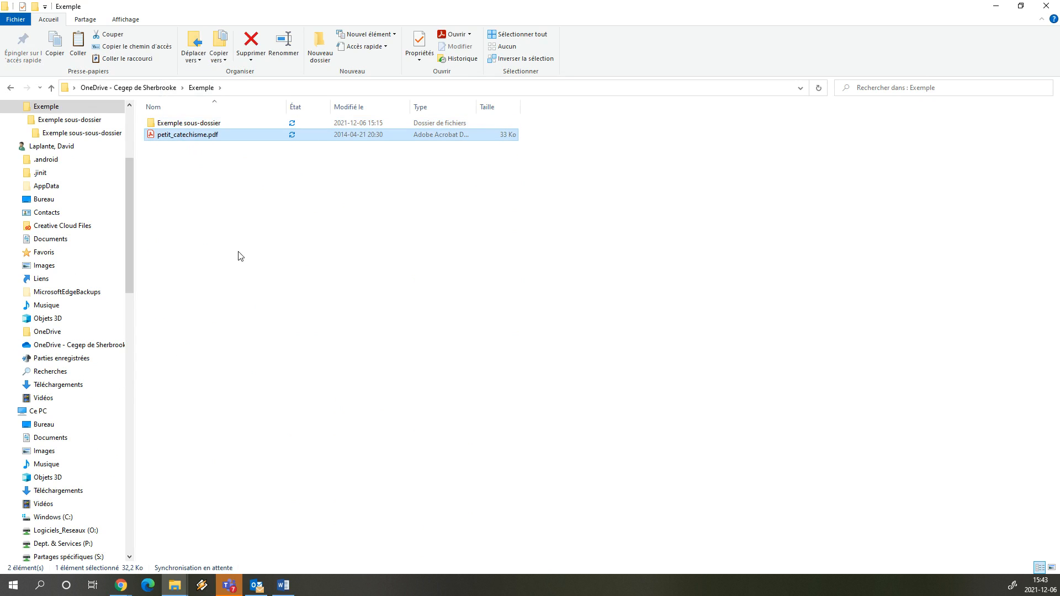
double_click(208, 125)
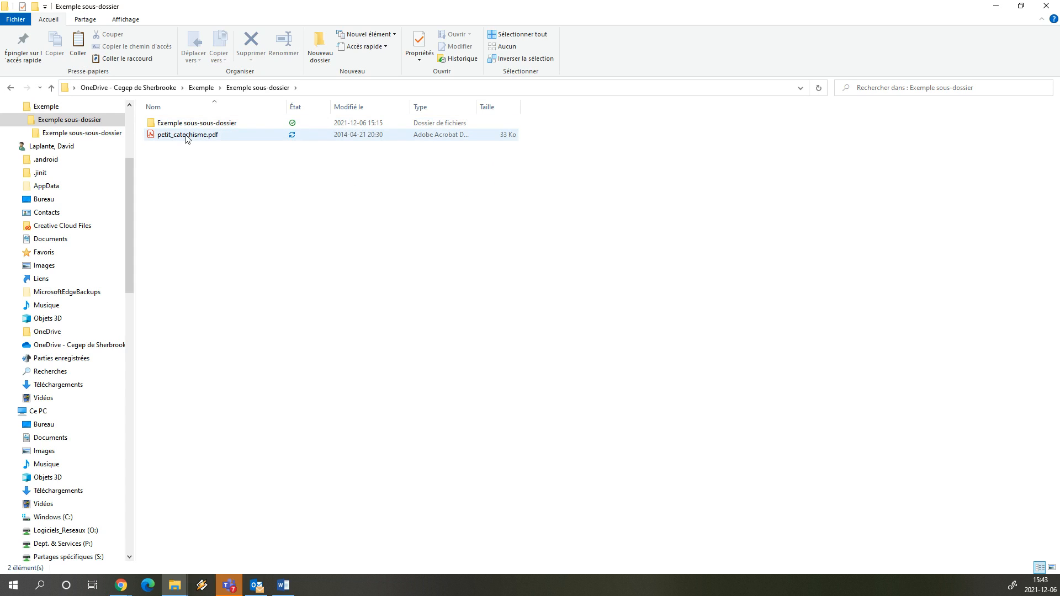
- Copy petit_catechisme.pdf from Exemple sous-dossier to the clipboard
click(186, 138)
right_click(186, 136)
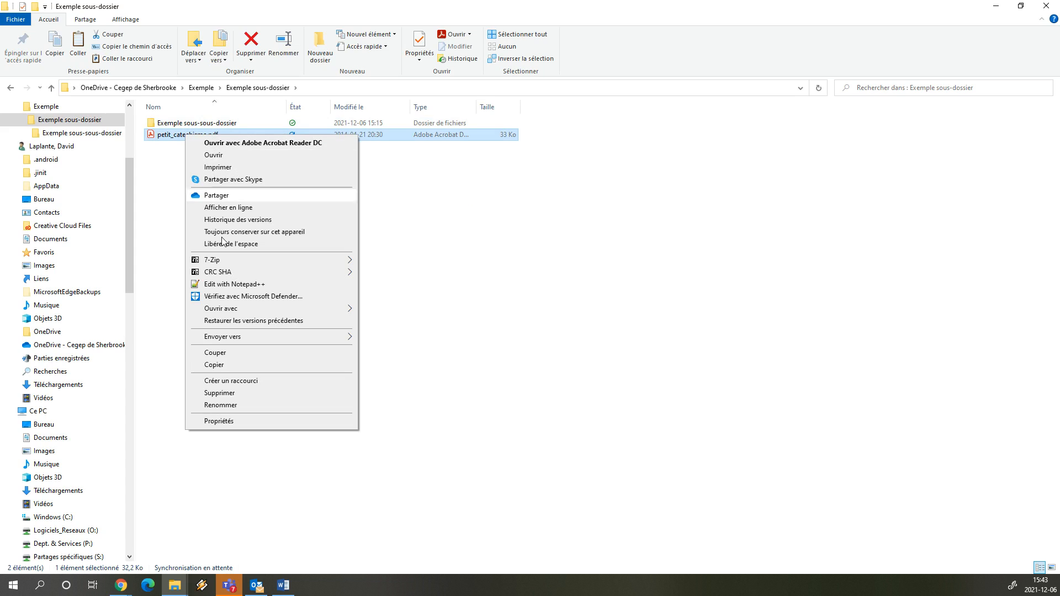
click(233, 366)
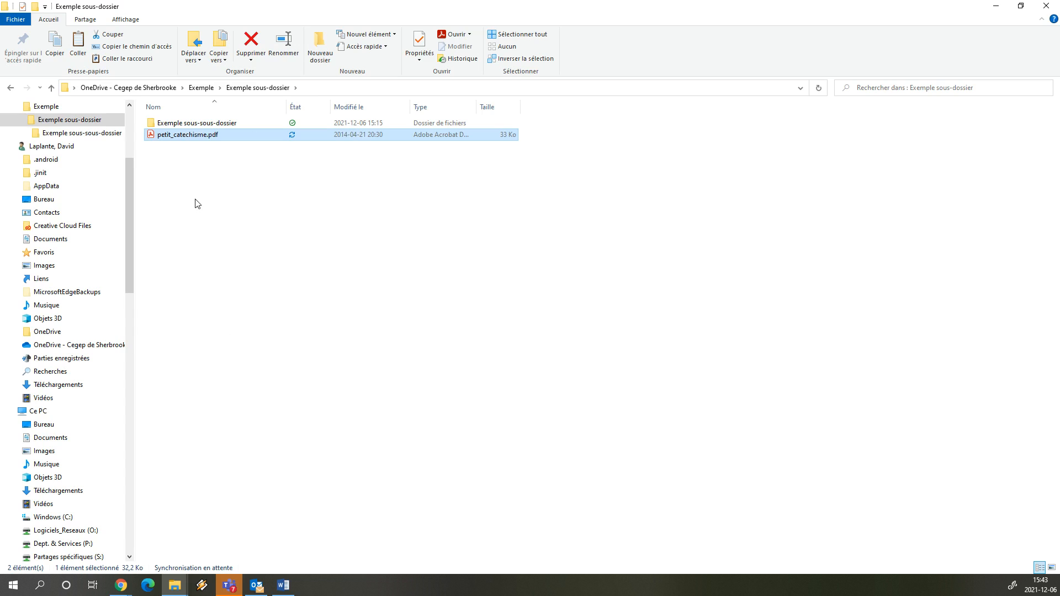
click(198, 159)
- Paste a copy of the PDF and rename 'petit_catechisme - Copie' to petit_catechismev2022.pdf
right_click(199, 160)
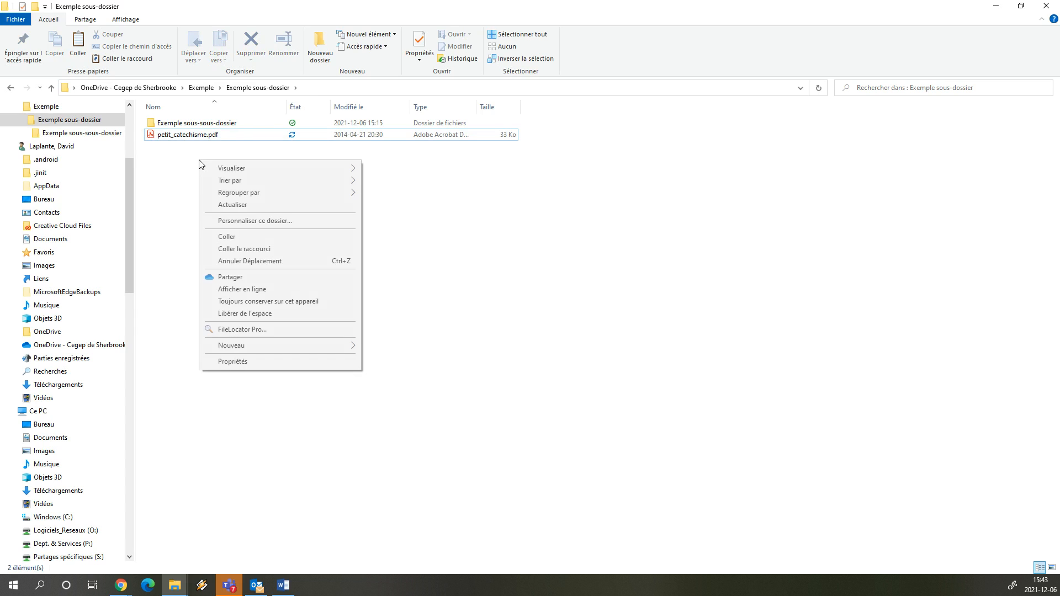
click(228, 238)
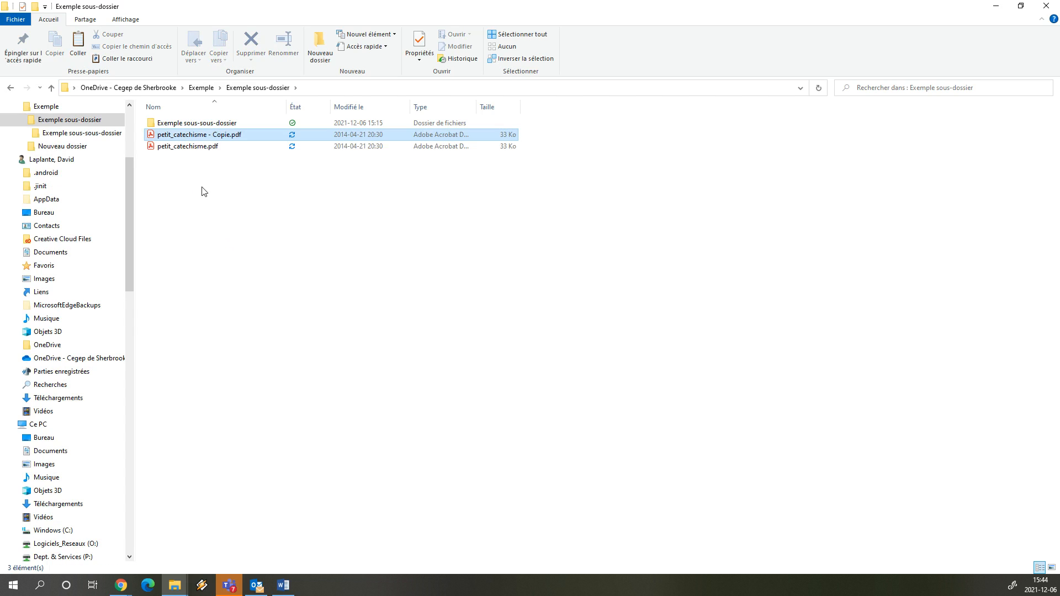
click(224, 138)
click(208, 134)
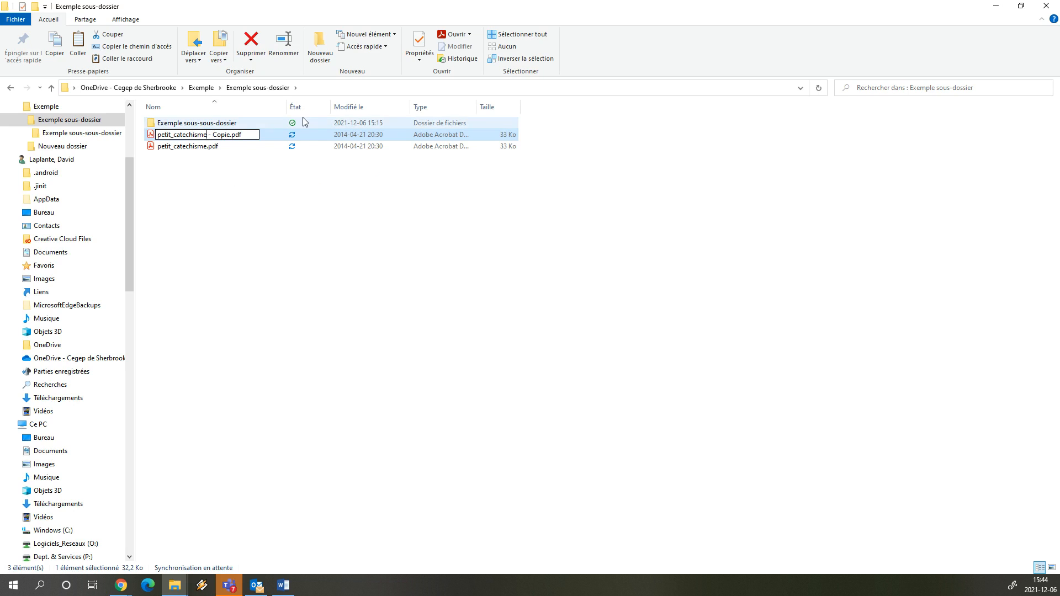
text(v2)
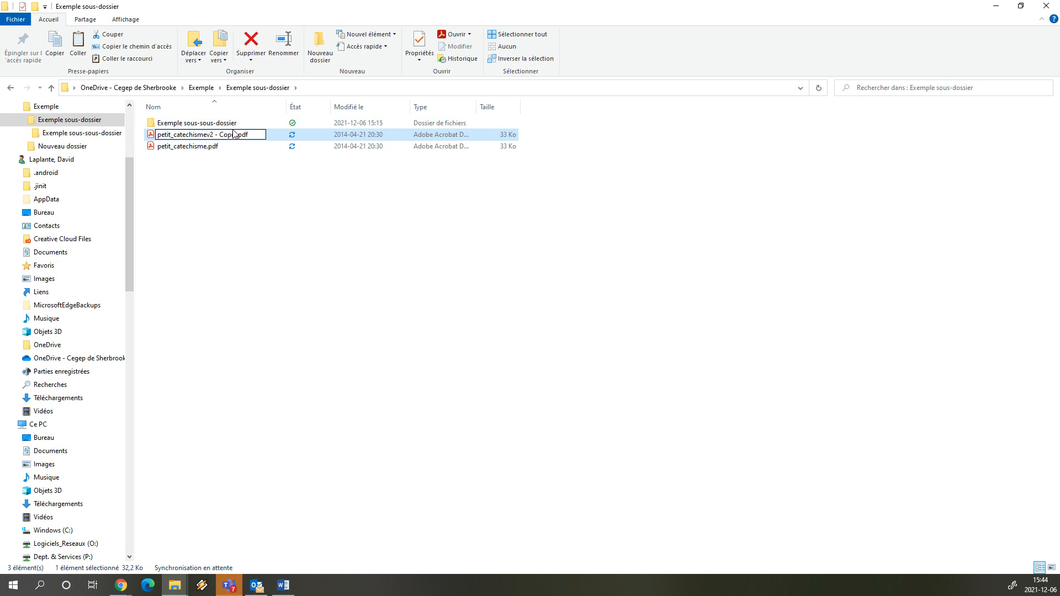
key(Delete)
key(Delete)
key(Delete)
key(Delete)
key(Delete)
key(Delete)
key(Delete)
key(Delete)
text(022)
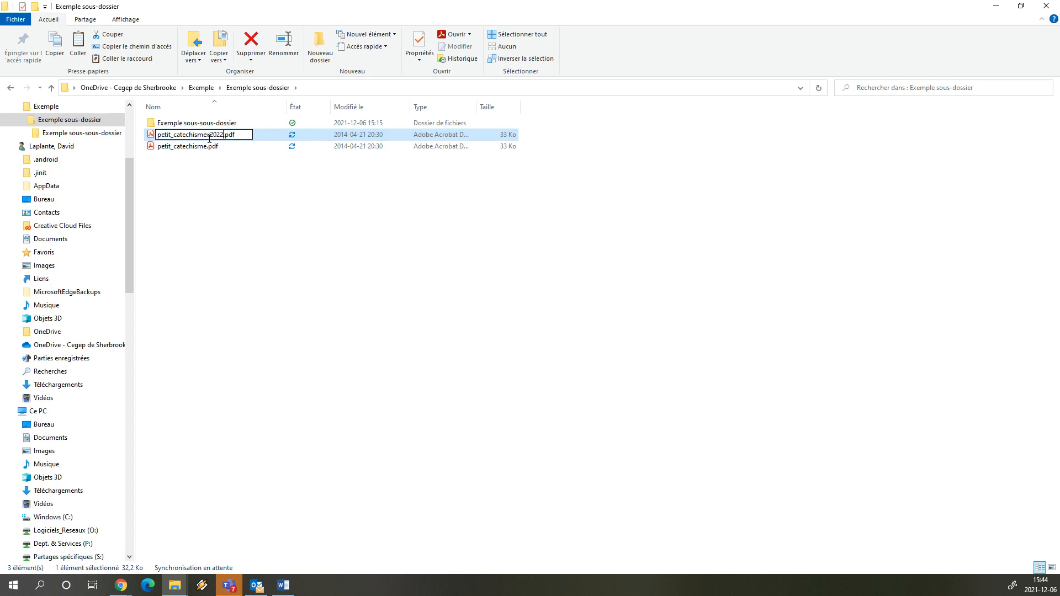
key(Return)
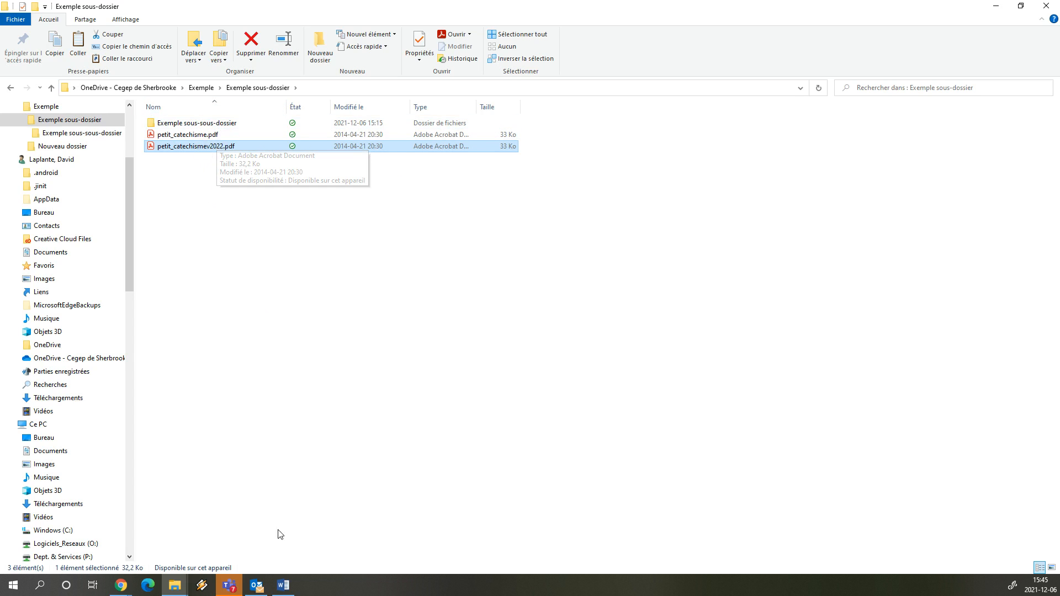
- Return to Word's Document1 from the taskbar
click(291, 591)
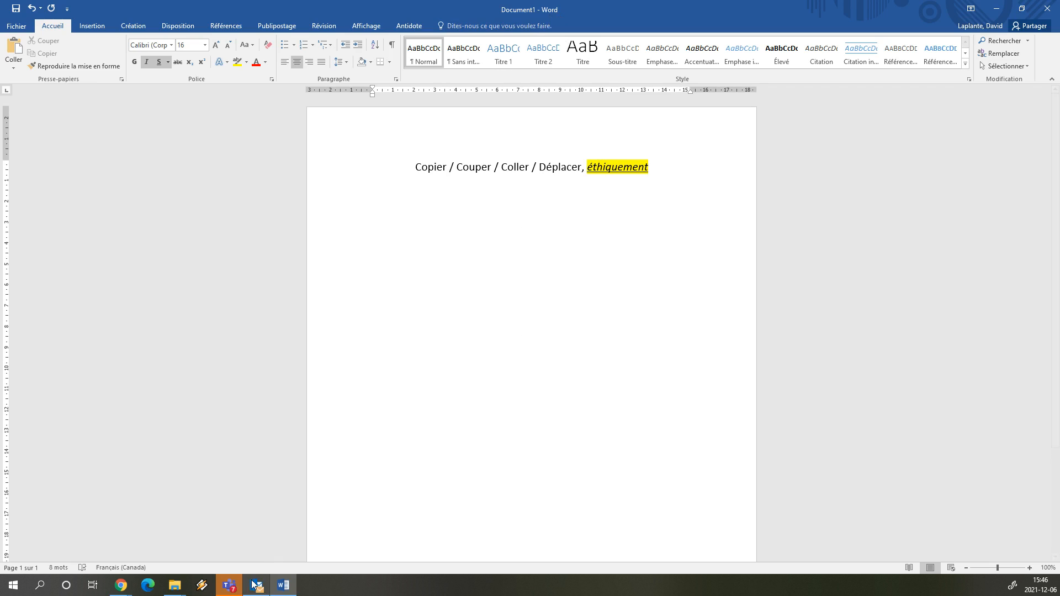
- Bring up the lipsum.com Chrome window from the taskbar
mouse_move(229, 588)
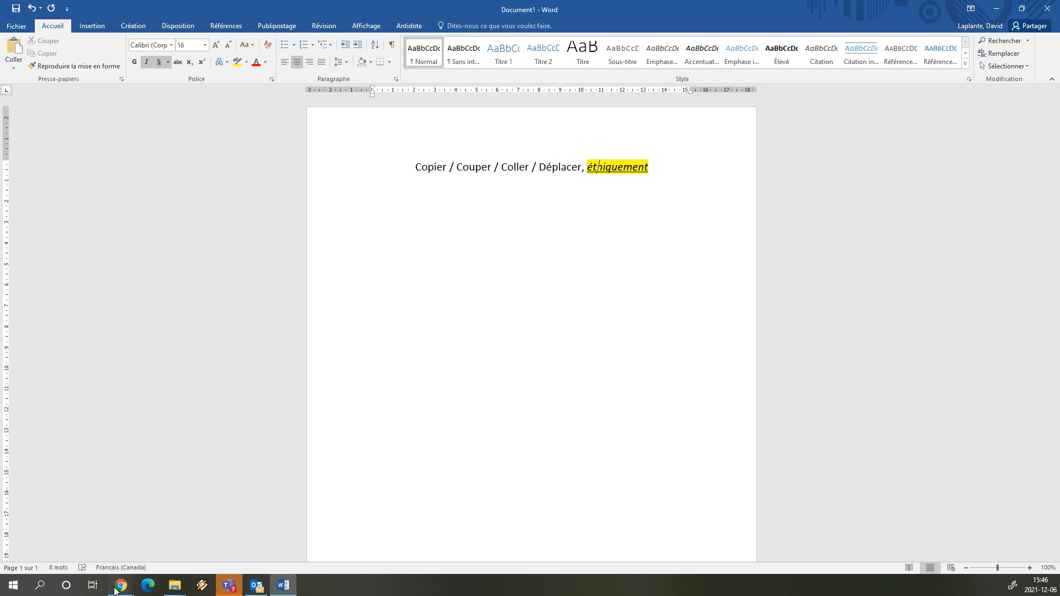
- Bring the lipsum.com window forward and generate 8 paragraphs of Lorem Ipsum
mouse_move(117, 587)
click(300, 513)
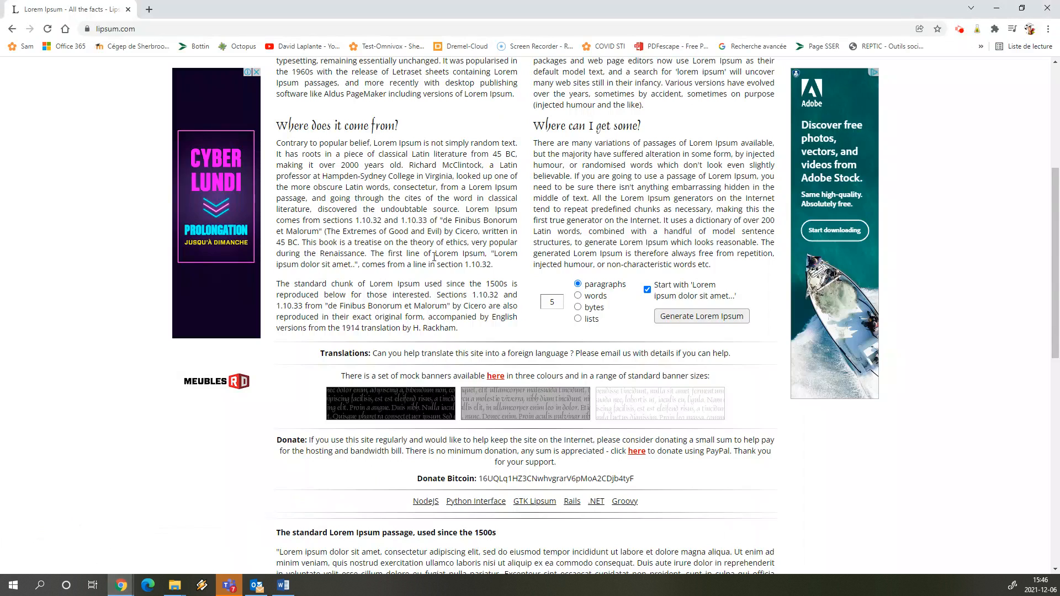
click(557, 303)
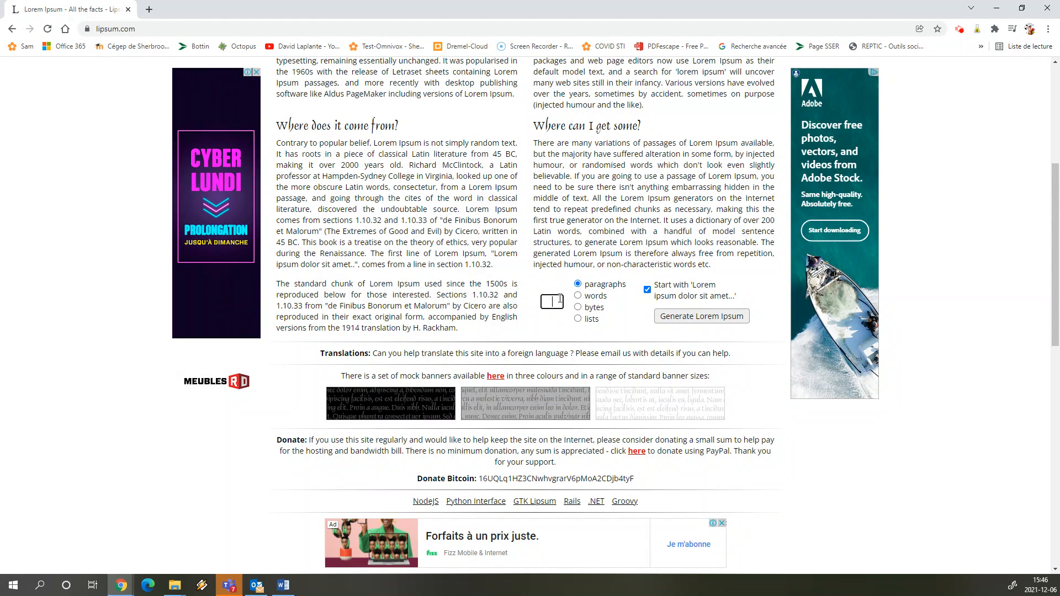
click(697, 317)
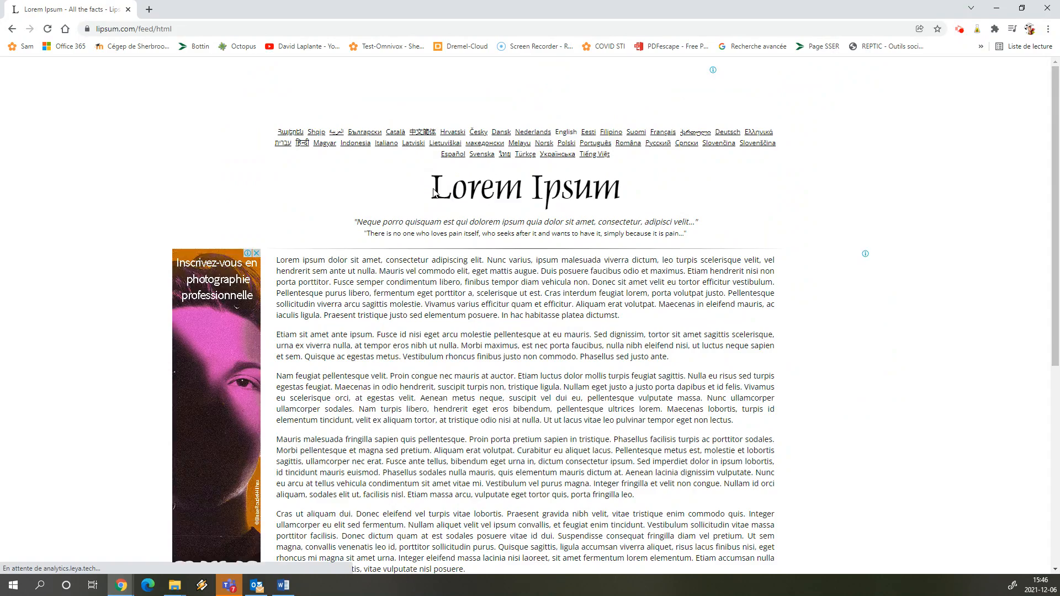
- Select everything from the Lorem Ipsum title through the last generated paragraph
drag(434, 192, 543, 383)
key(ctrl+c)
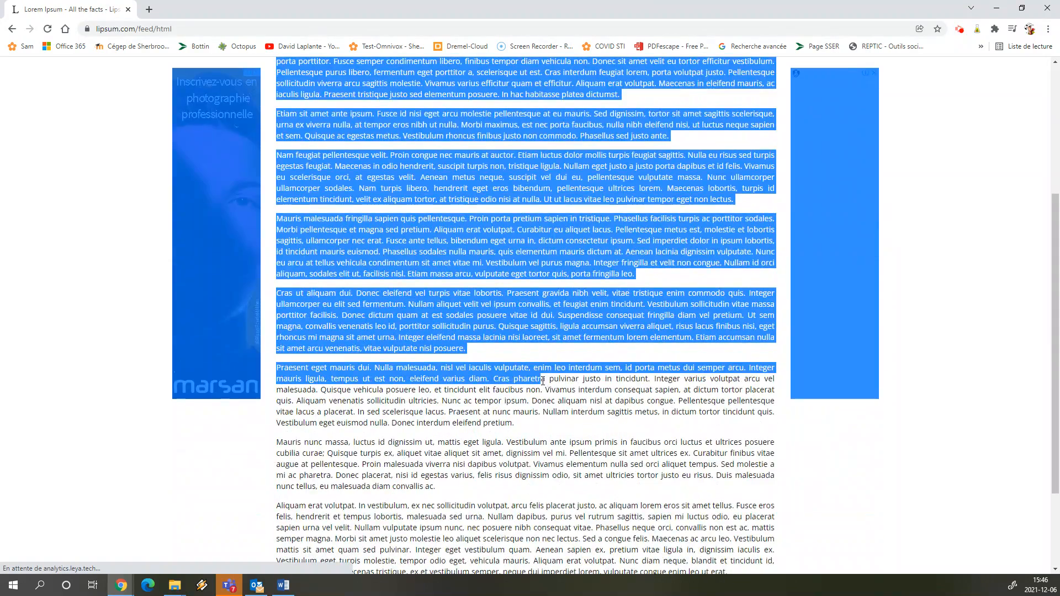
click(542, 383)
scroll(303, 265, up, 4)
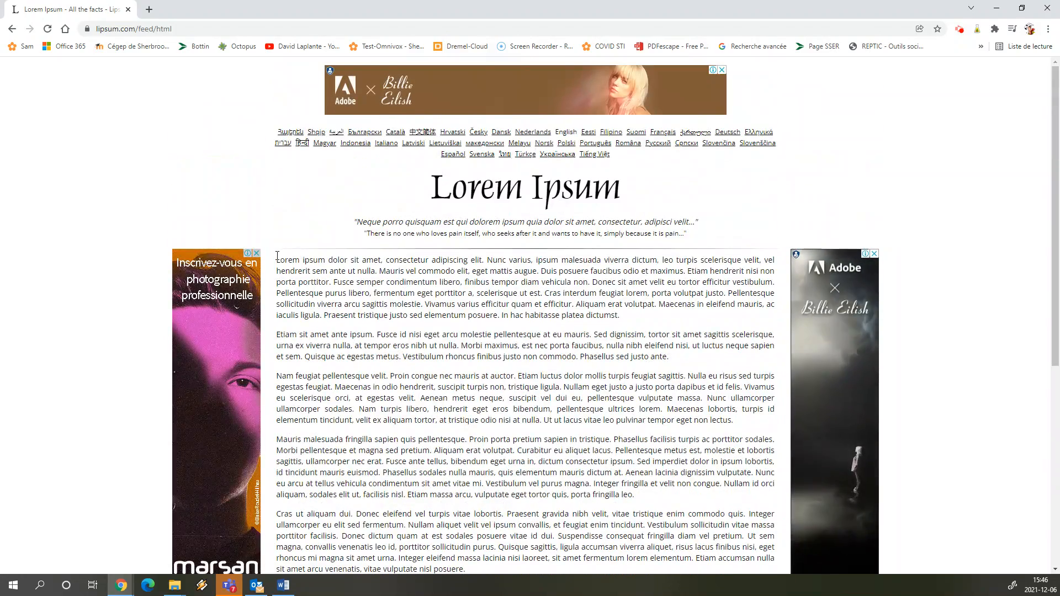
drag(277, 259, 334, 271)
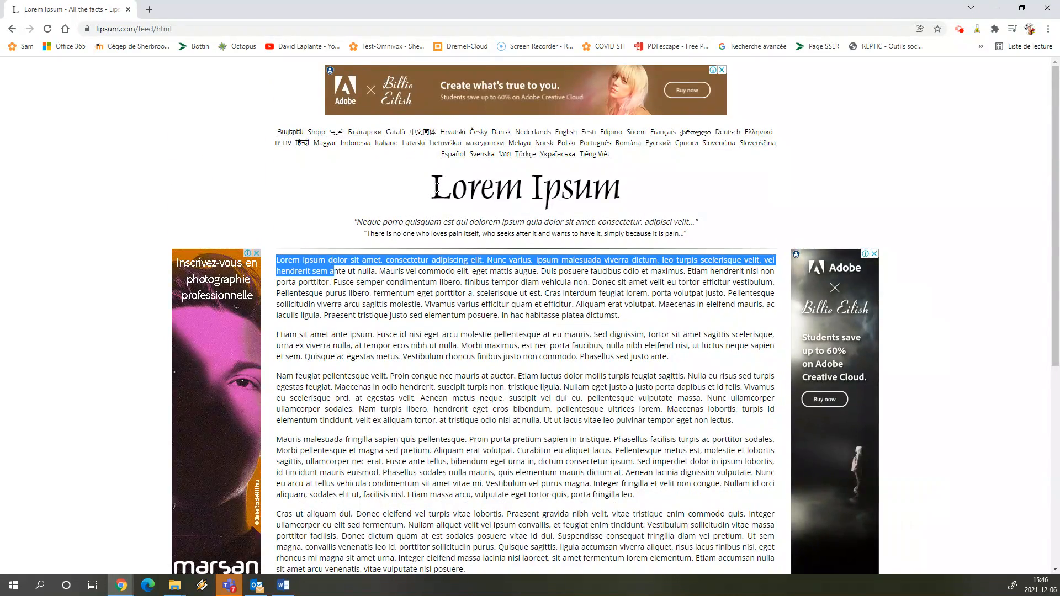
drag(444, 187, 730, 453)
scroll(548, 318, down, 2)
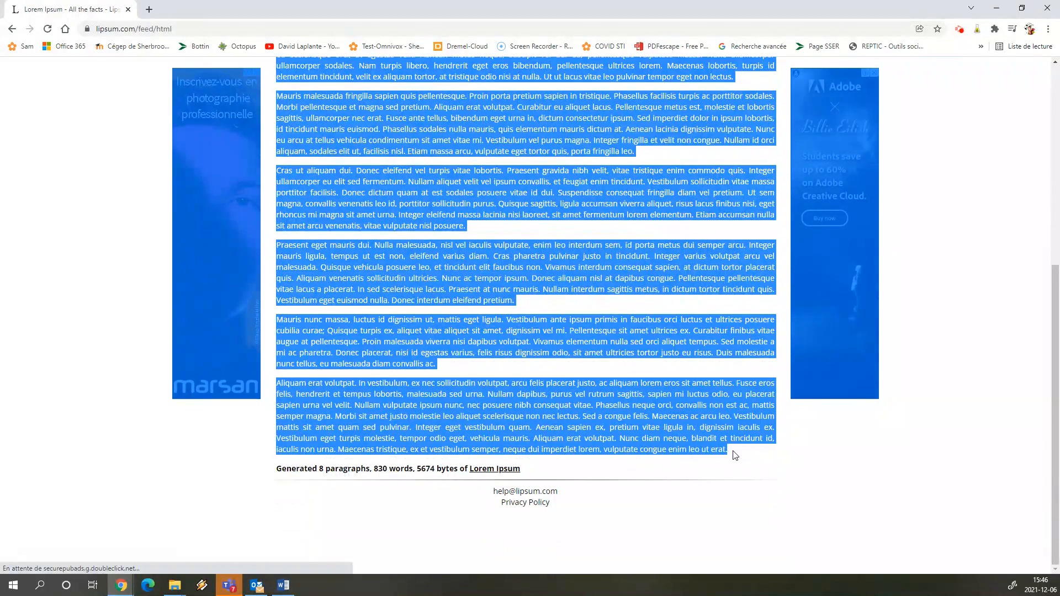
click(283, 585)
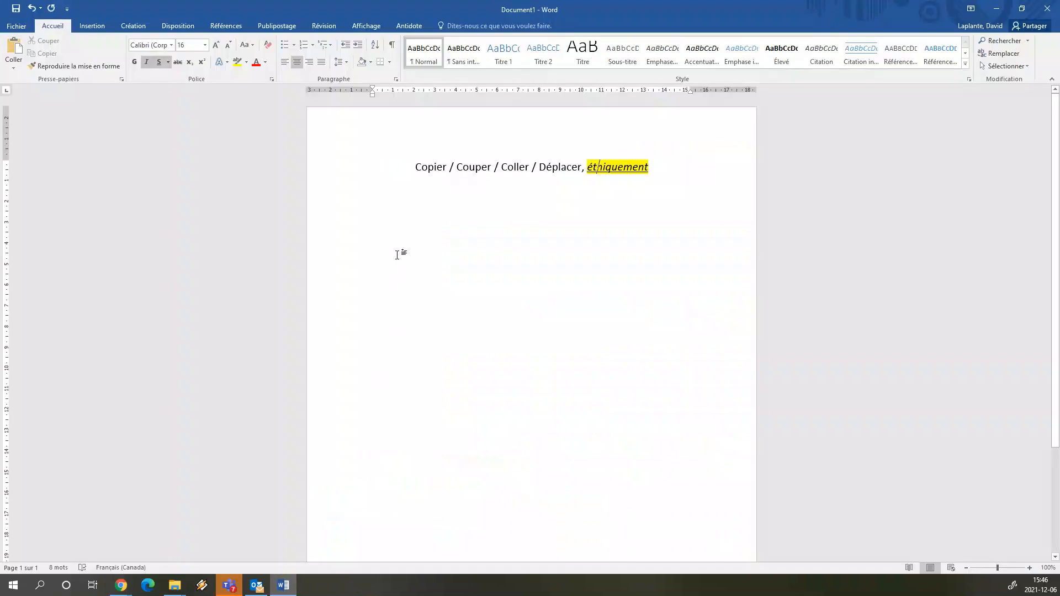
- Paste the Lorem Ipsum text on a new line below the title, bringing Document1 to 876 words
click(652, 194)
click(370, 198)
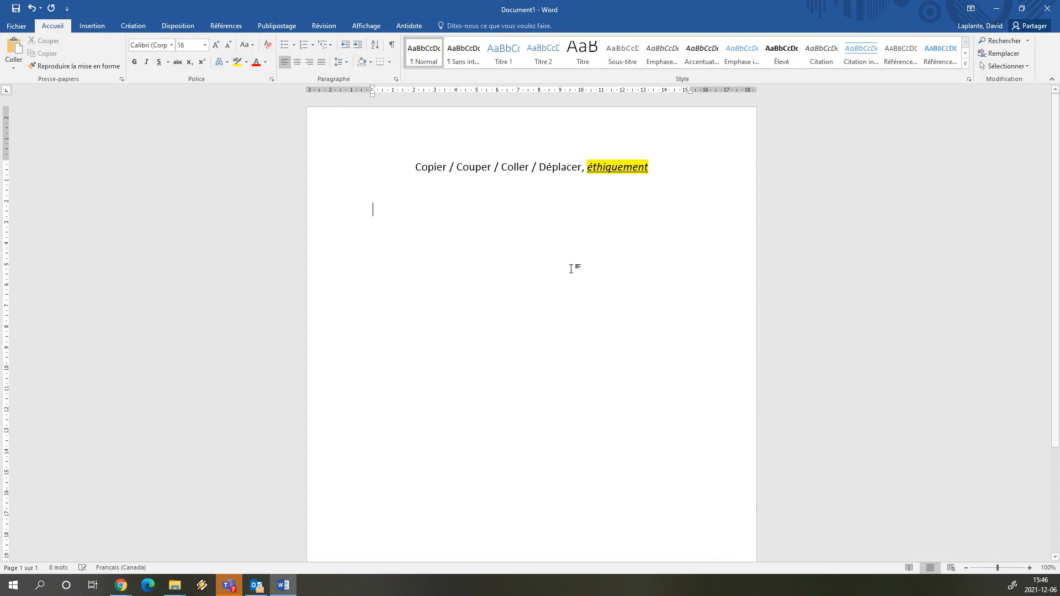
key(ctrl+v)
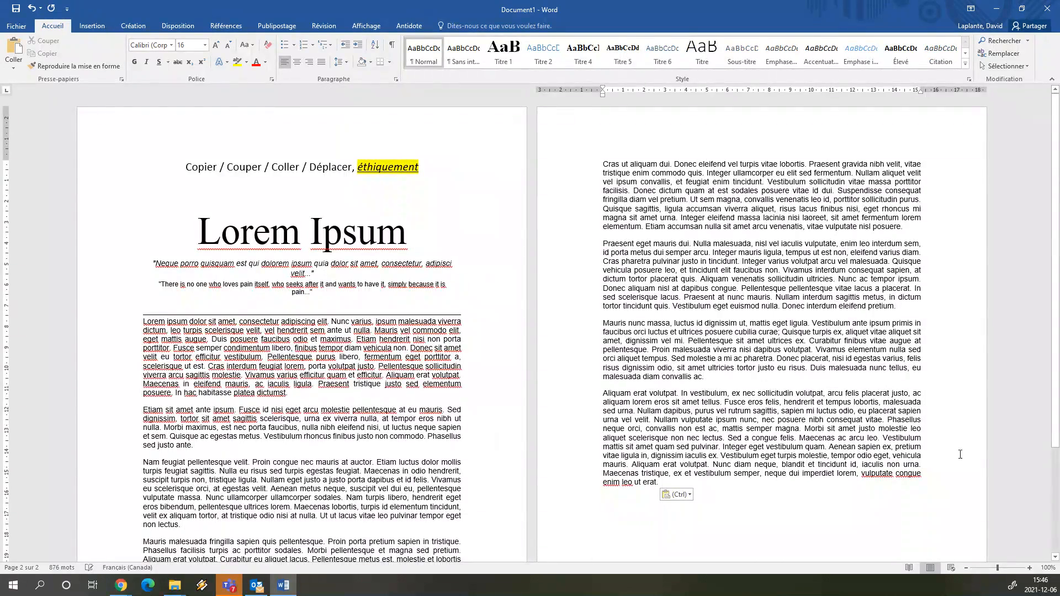
scroll(489, 231, down, 2)
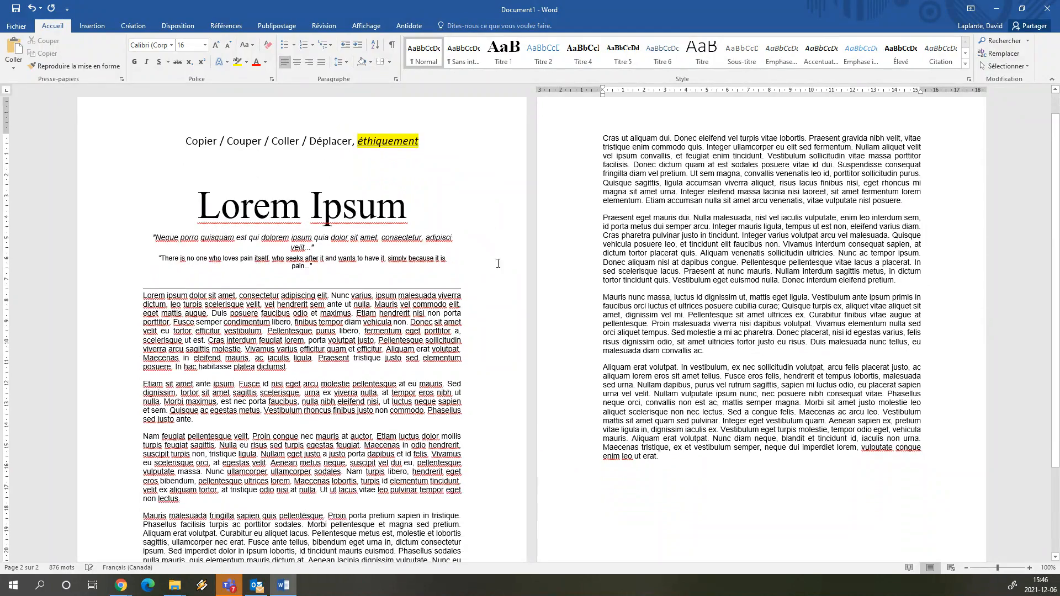
scroll(354, 299, up, 1)
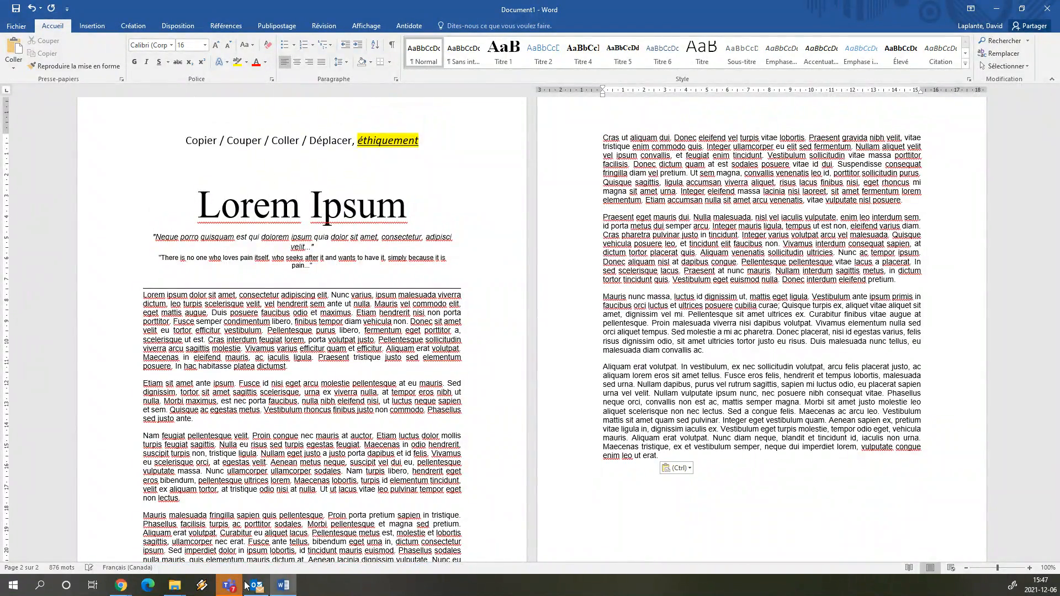
mouse_move(121, 585)
click(304, 539)
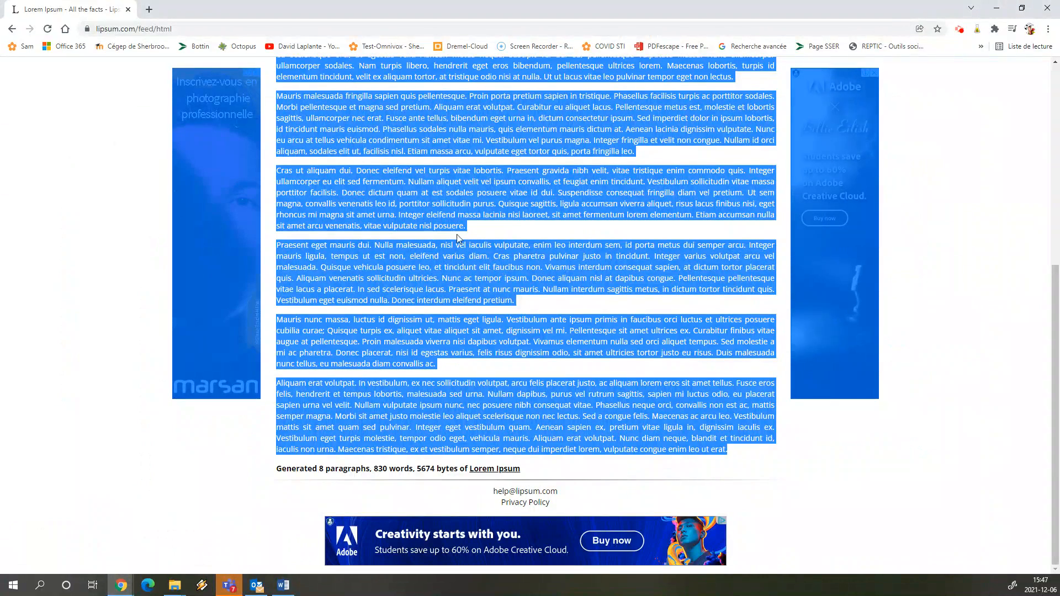
- Bring Document1, now two pages of Lorem Ipsum, back in front of Chrome
click(284, 586)
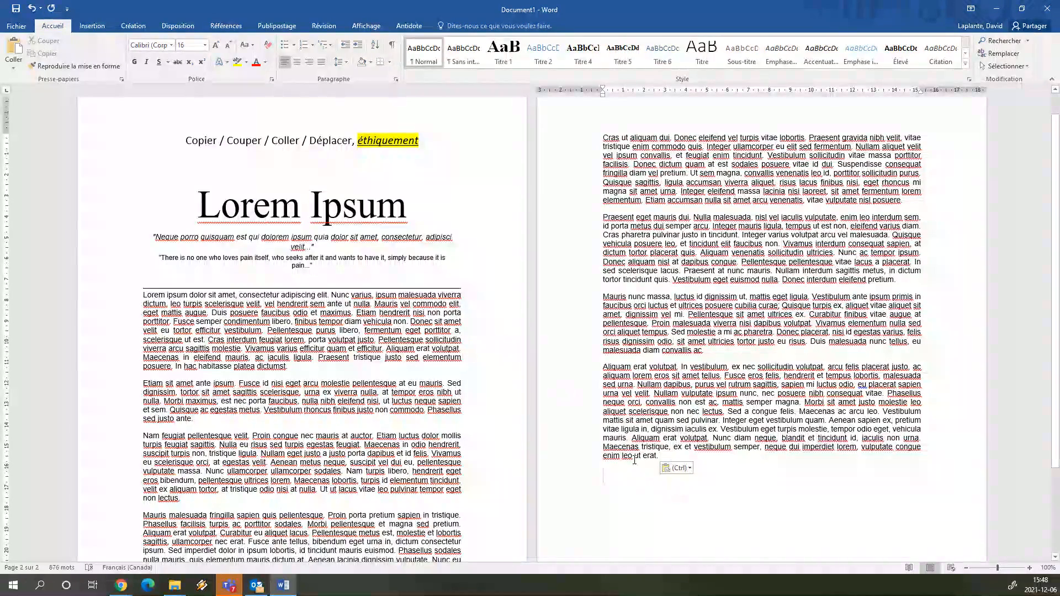
click(661, 456)
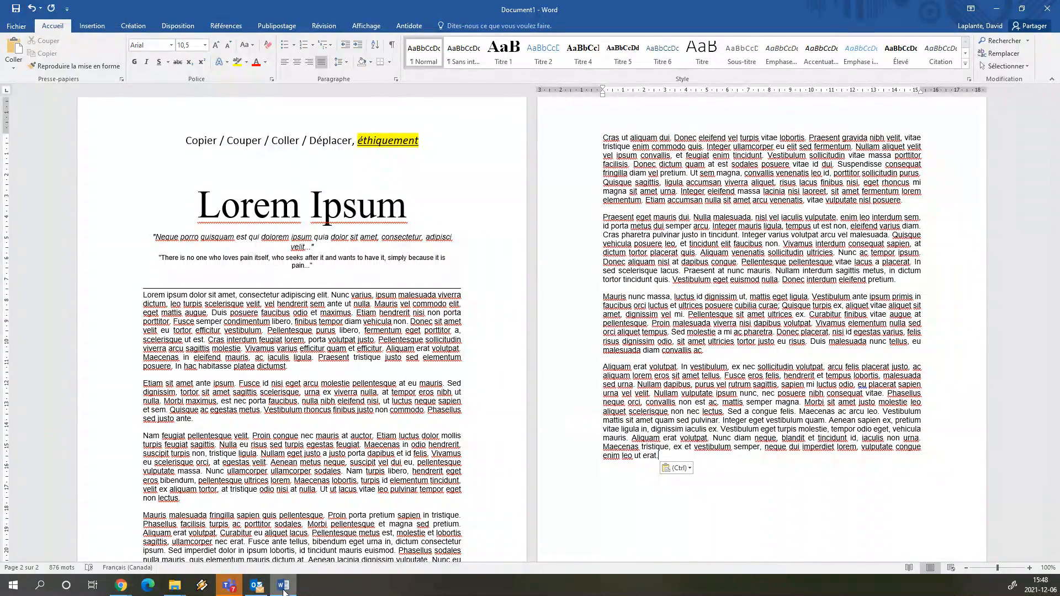
mouse_move(283, 590)
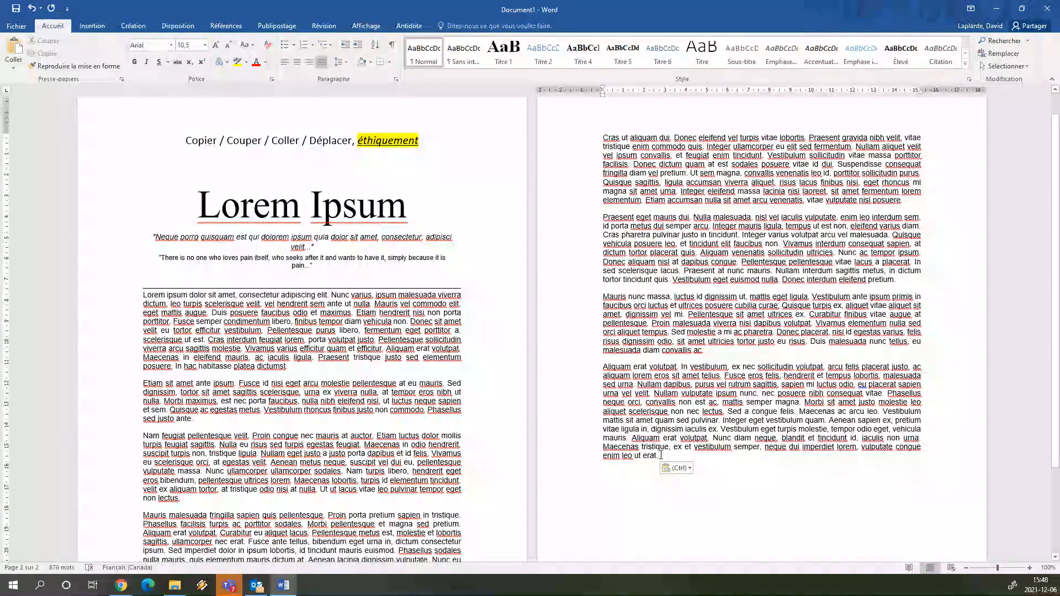
scroll(657, 473, down, 1)
scroll(658, 475, down, 3)
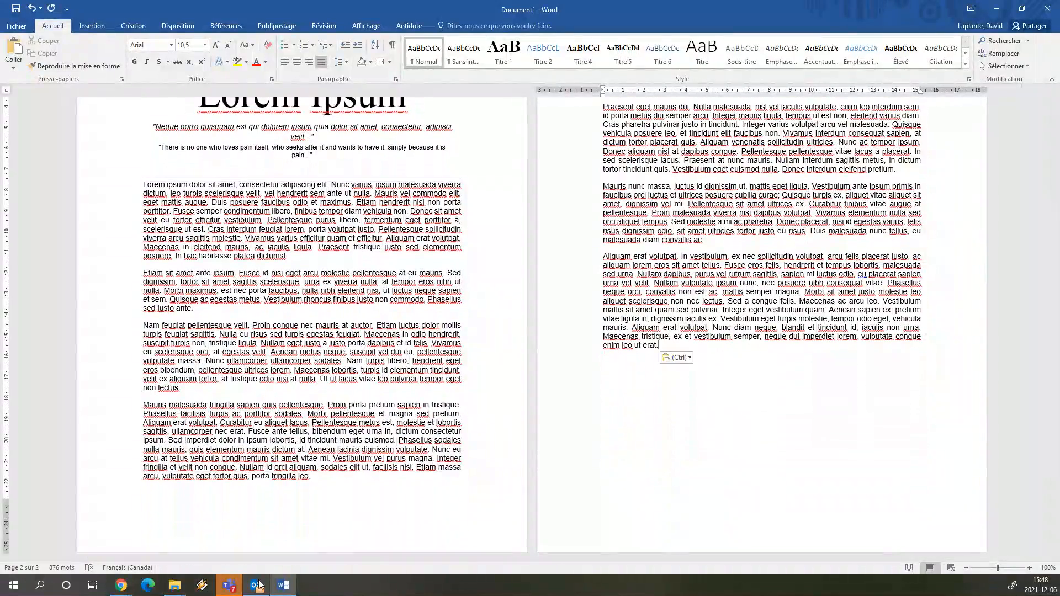
- Copy the lipsum.com page address from Chrome's address bar
click(123, 585)
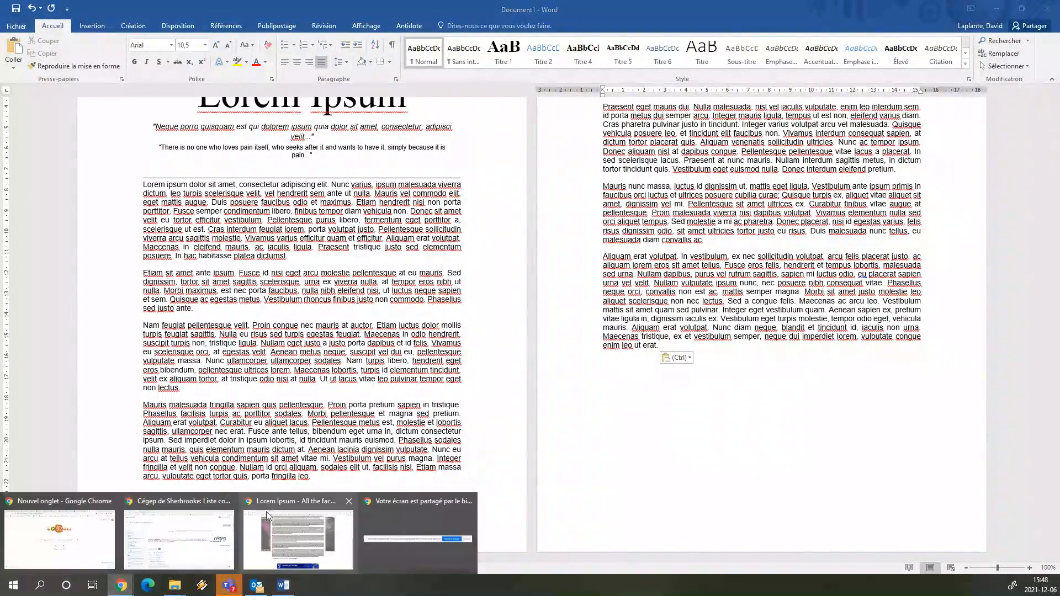
click(304, 530)
click(182, 29)
key(ctrl+c)
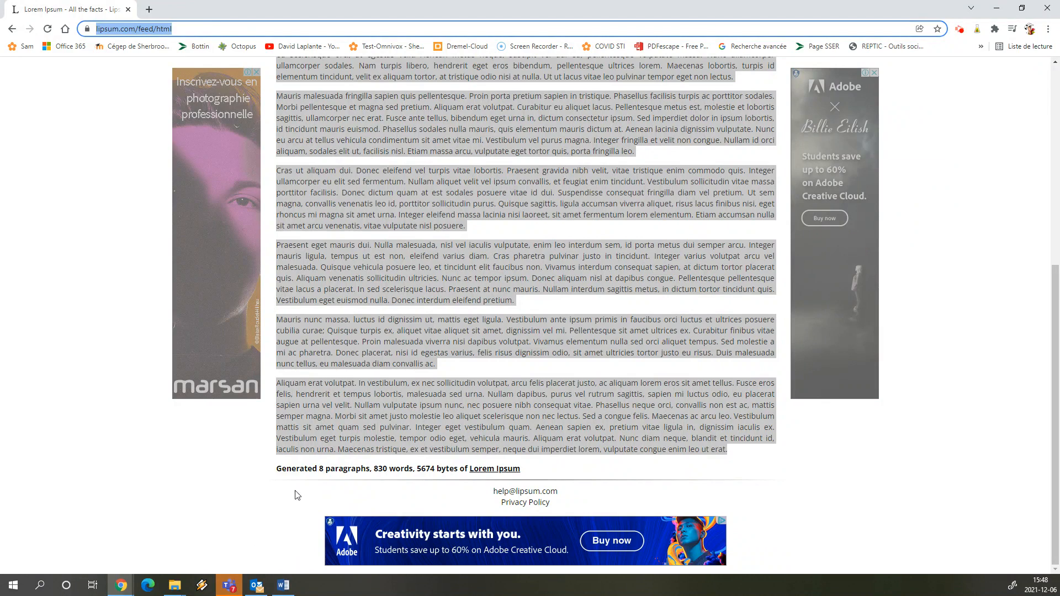
click(283, 586)
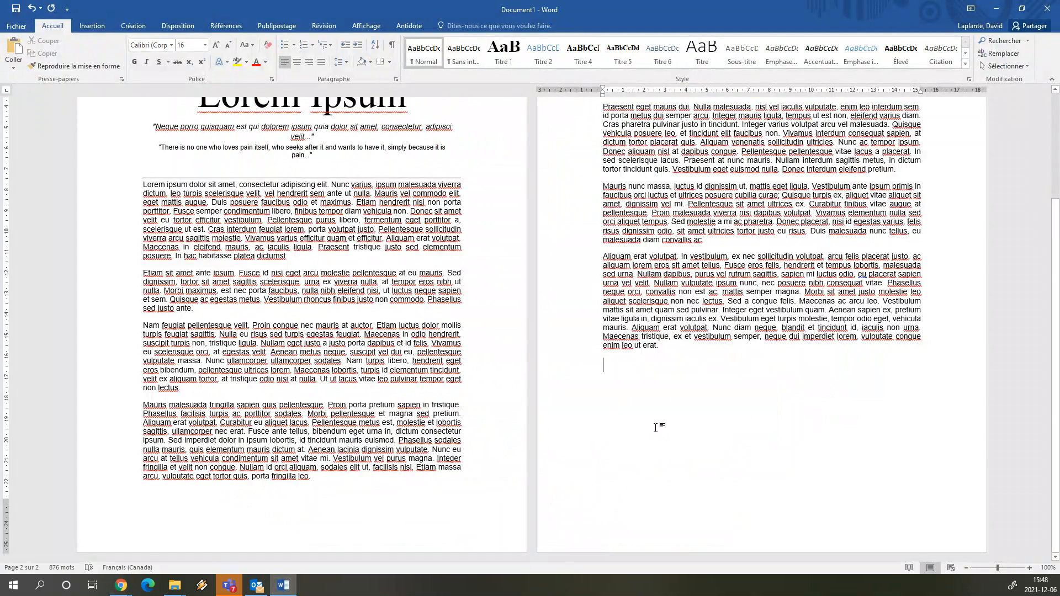
key(ctrl+v)
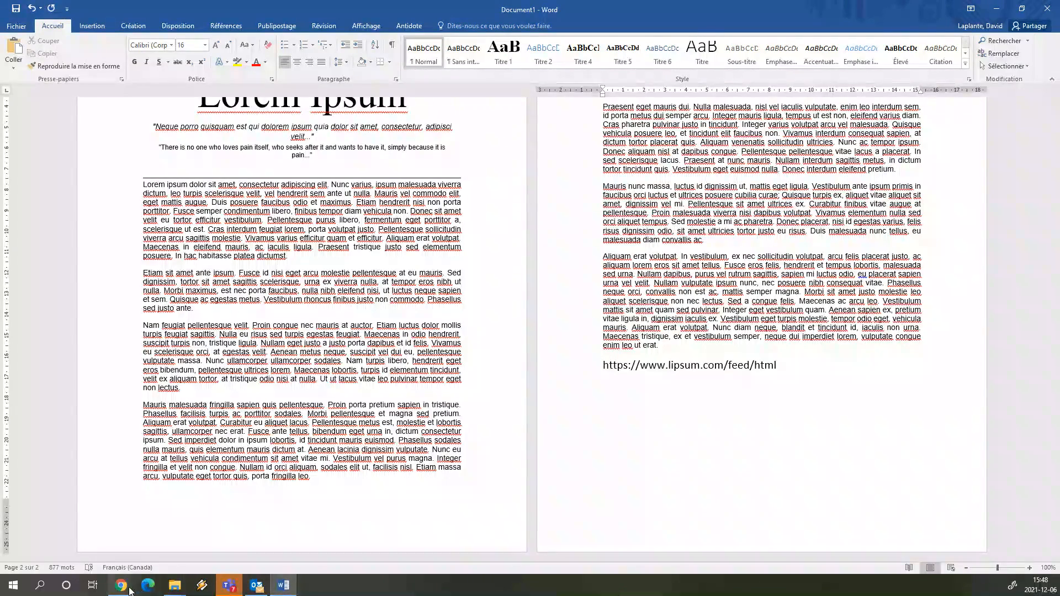
mouse_move(121, 587)
click(301, 529)
scroll(434, 299, up, 7)
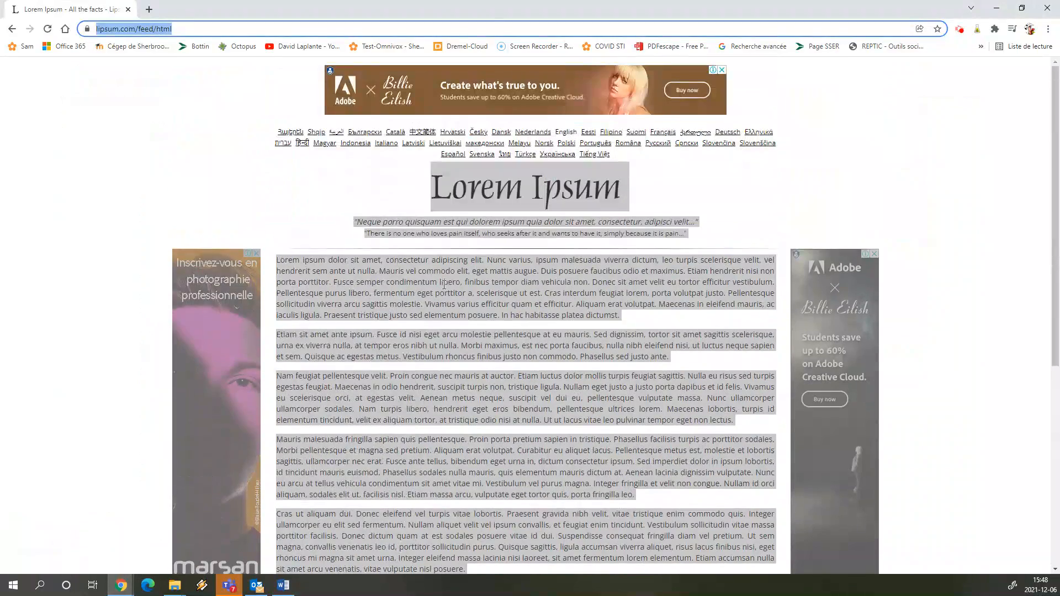
click(567, 340)
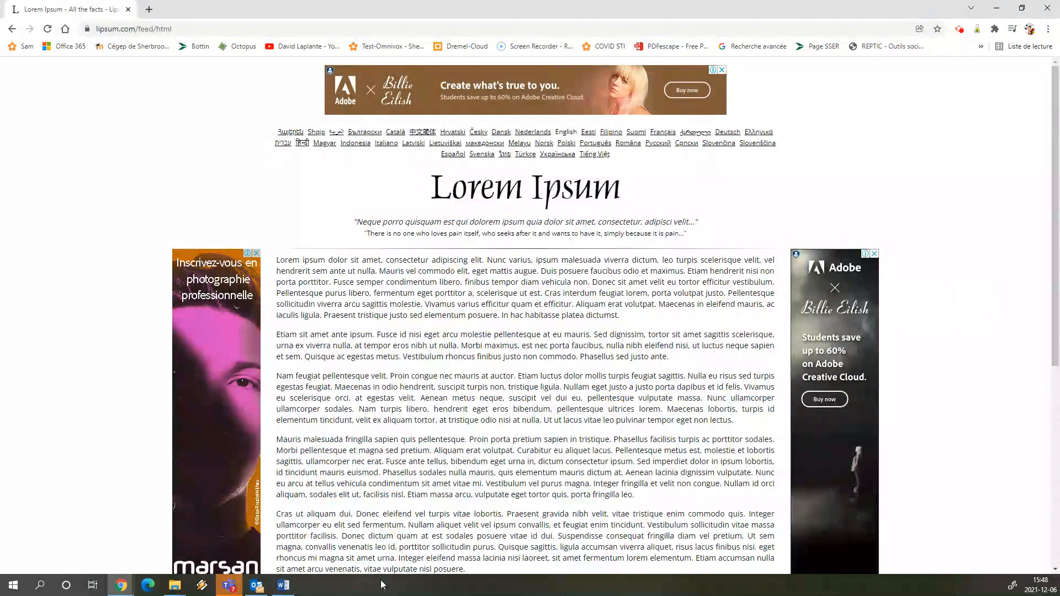
click(283, 586)
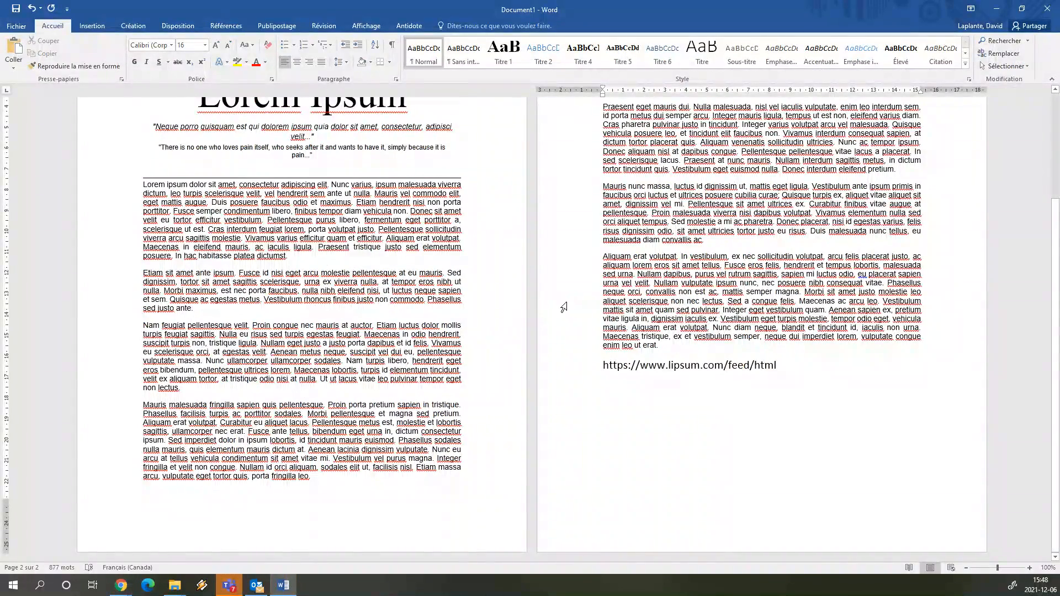
scroll(555, 306, up, 3)
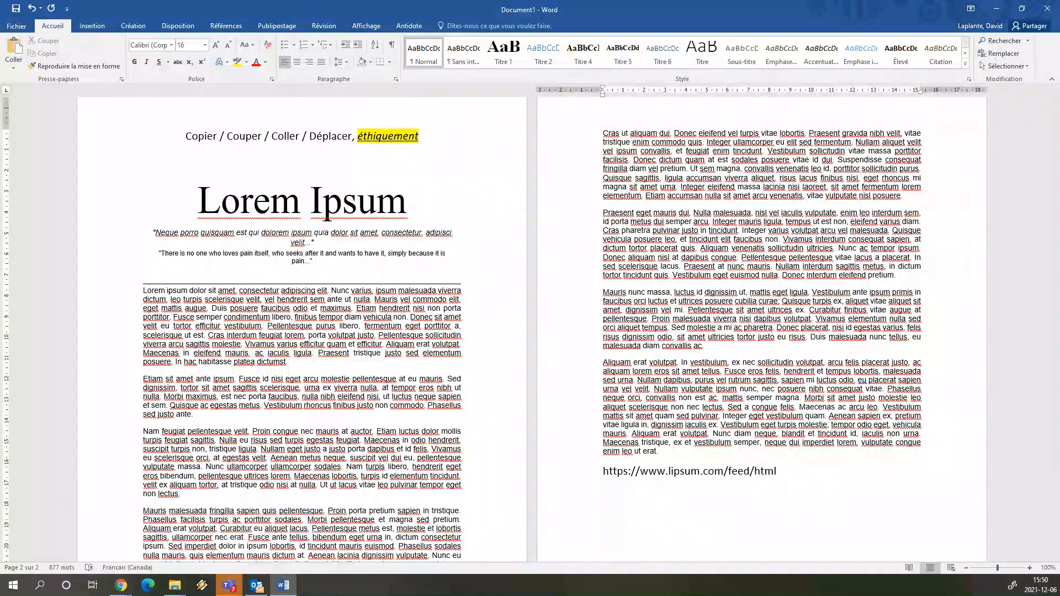
key(alt+Tab)
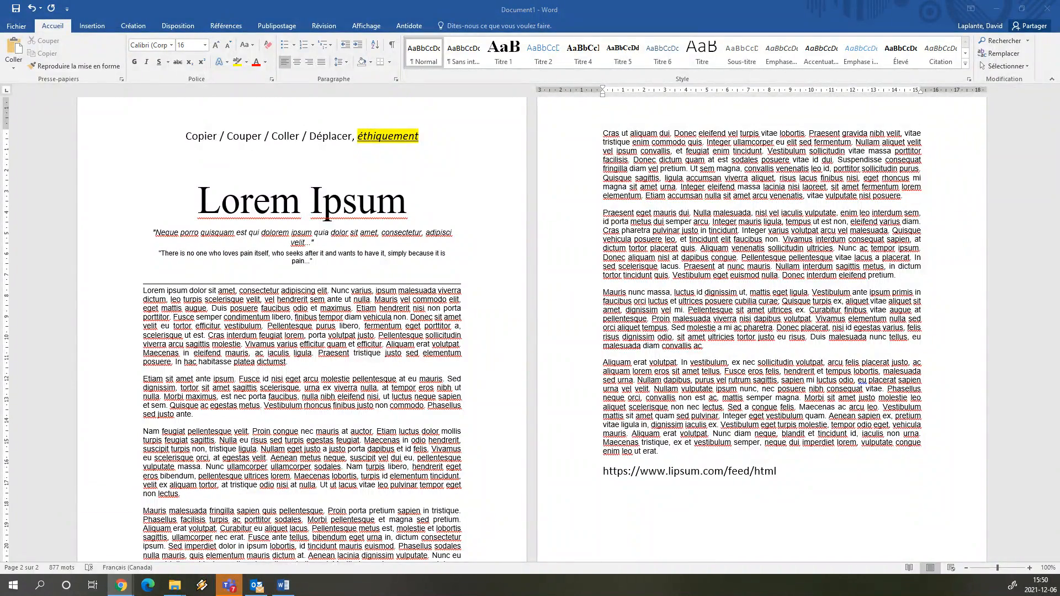